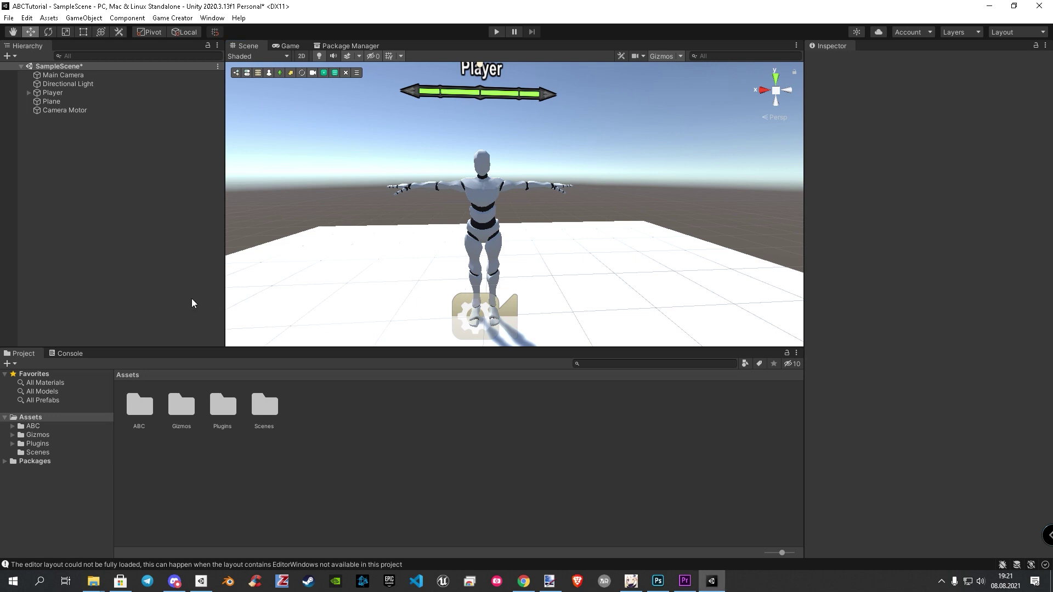
Delete Camera Motor and Main Camera, leaving Directional Light, Player and Plane.
left_click(54, 112)
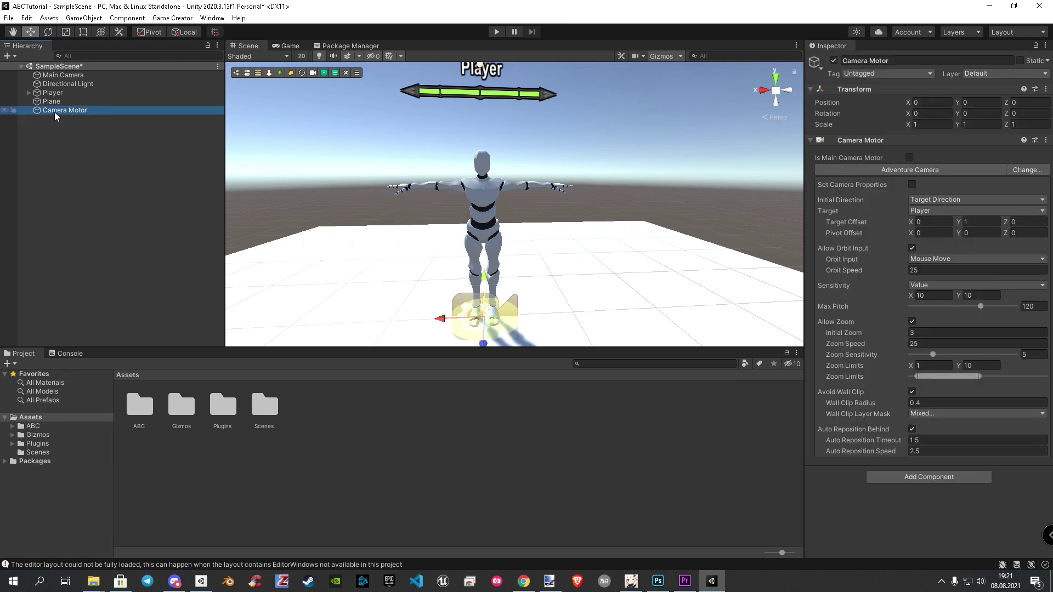
key("Delete")
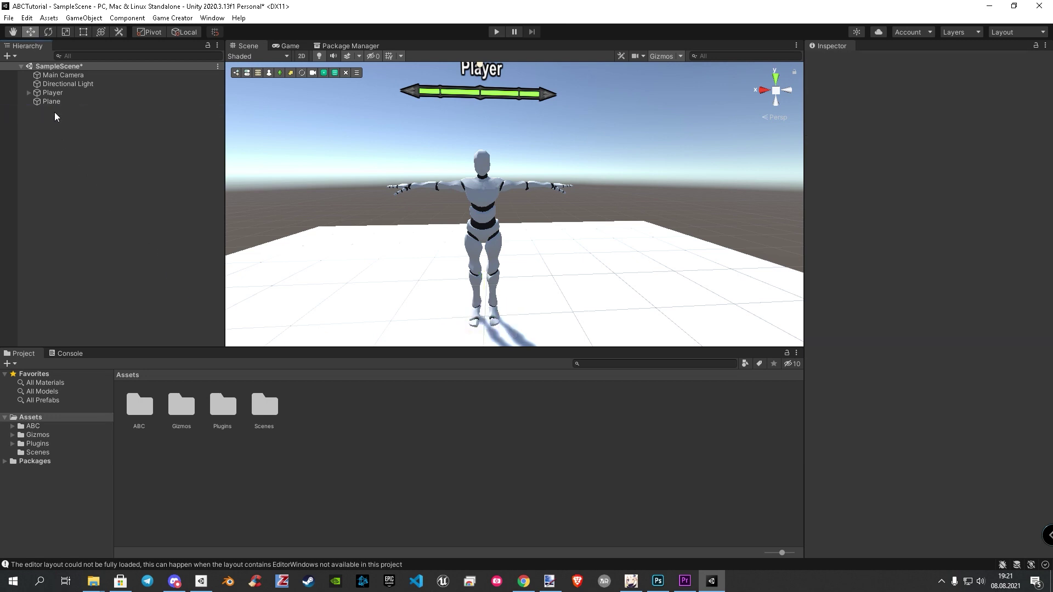
left_click(60, 76)
key("Delete")
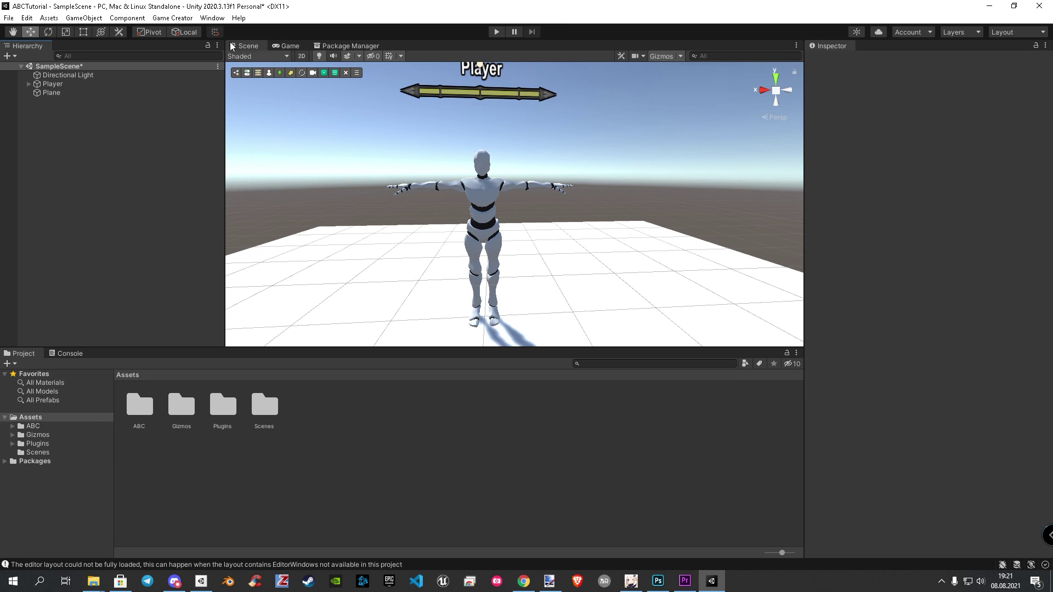
Through the ABC Global Portal, set Player up as an ABC character with an ABC_Camera_TP camera.
left_click(212, 18)
mouse_move(222, 91)
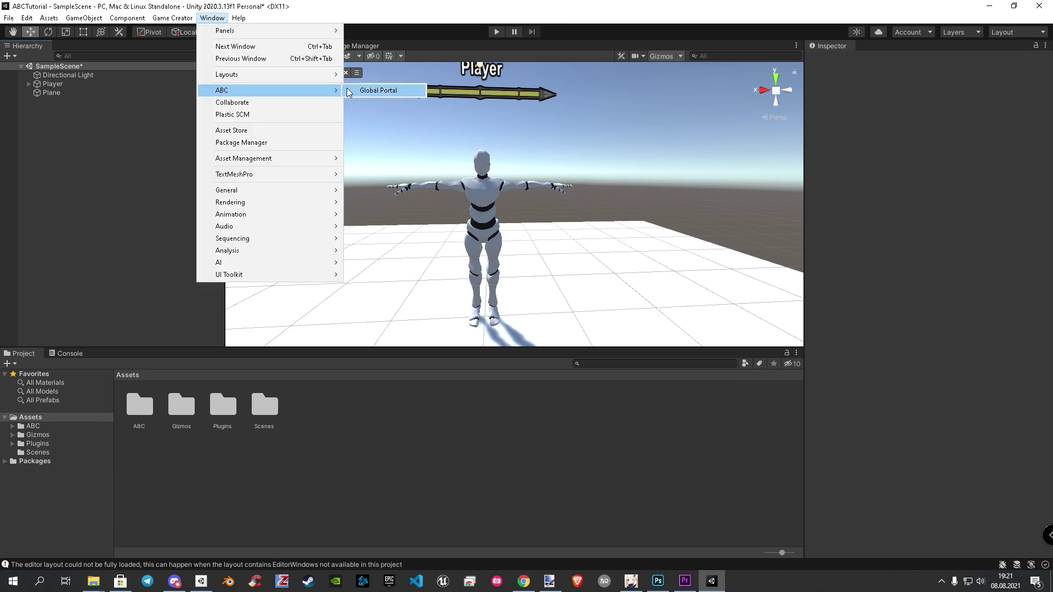
left_click(378, 90)
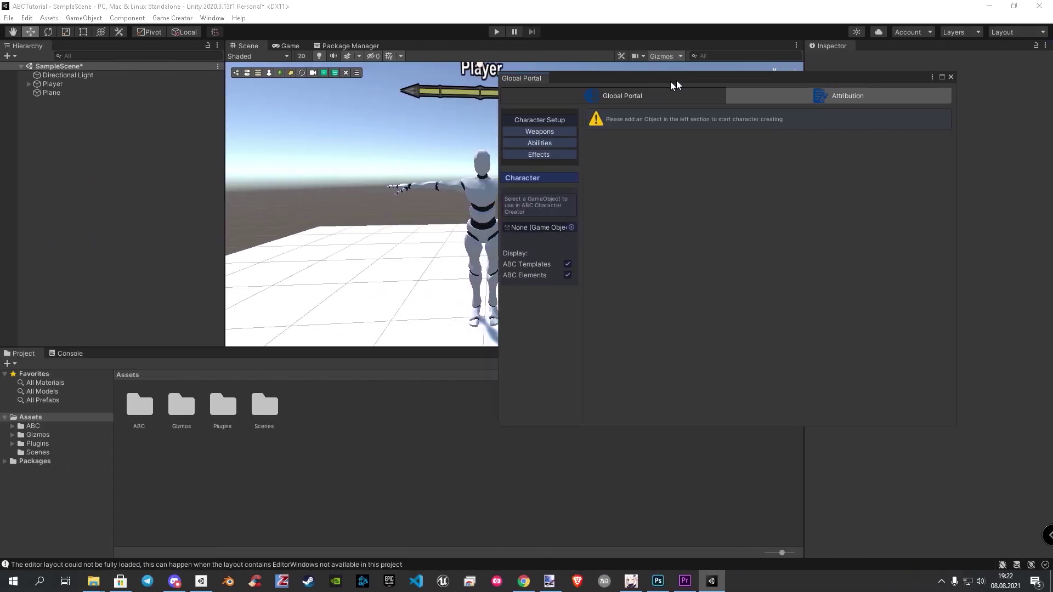
left_click_drag(671, 81, 478, 64)
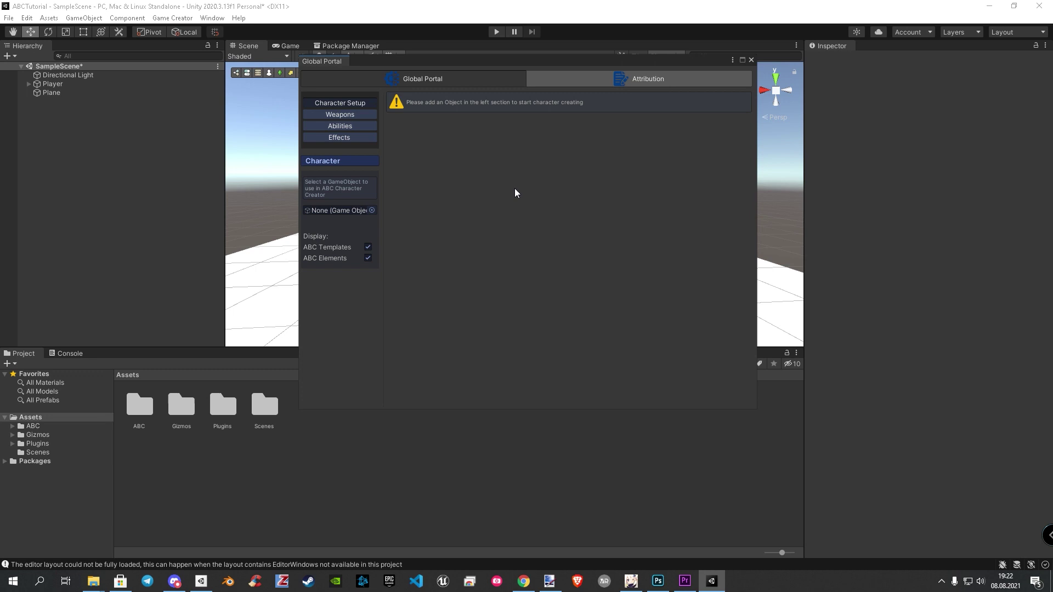
left_click_drag(47, 81, 353, 212)
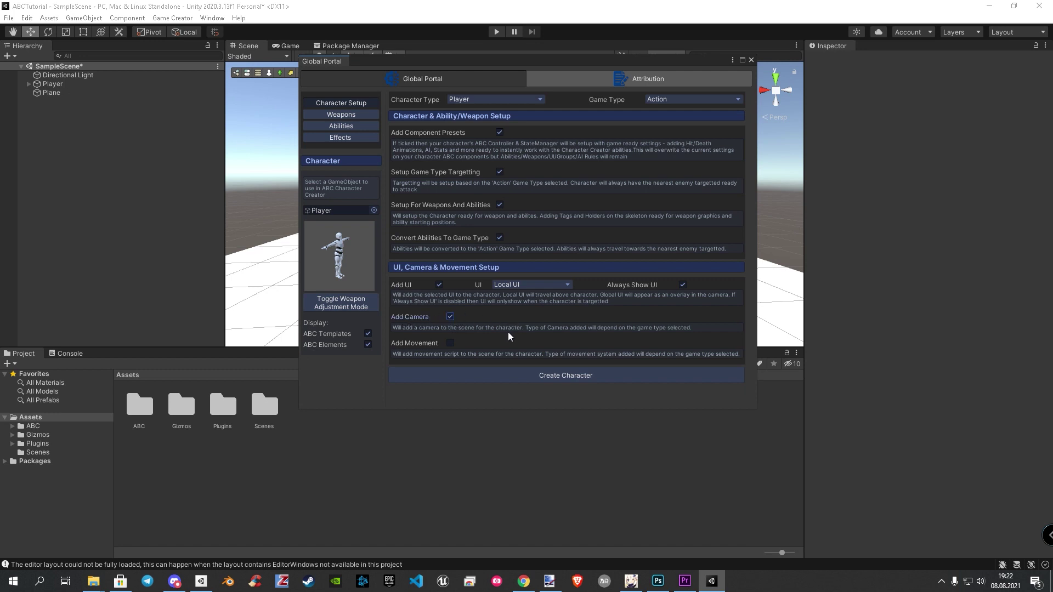
left_click(524, 374)
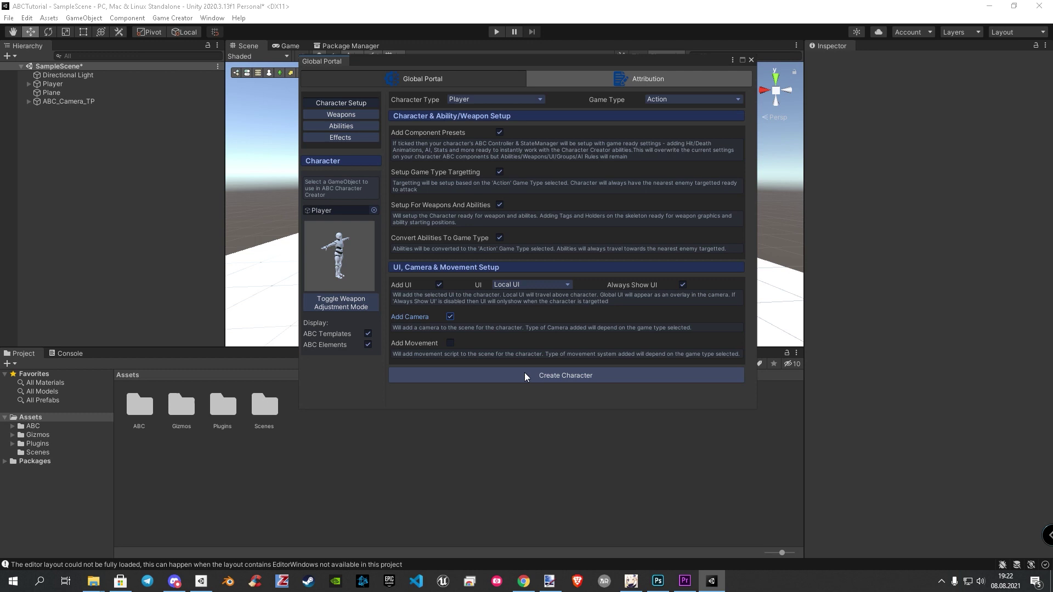
left_click_drag(435, 66, 931, 48)
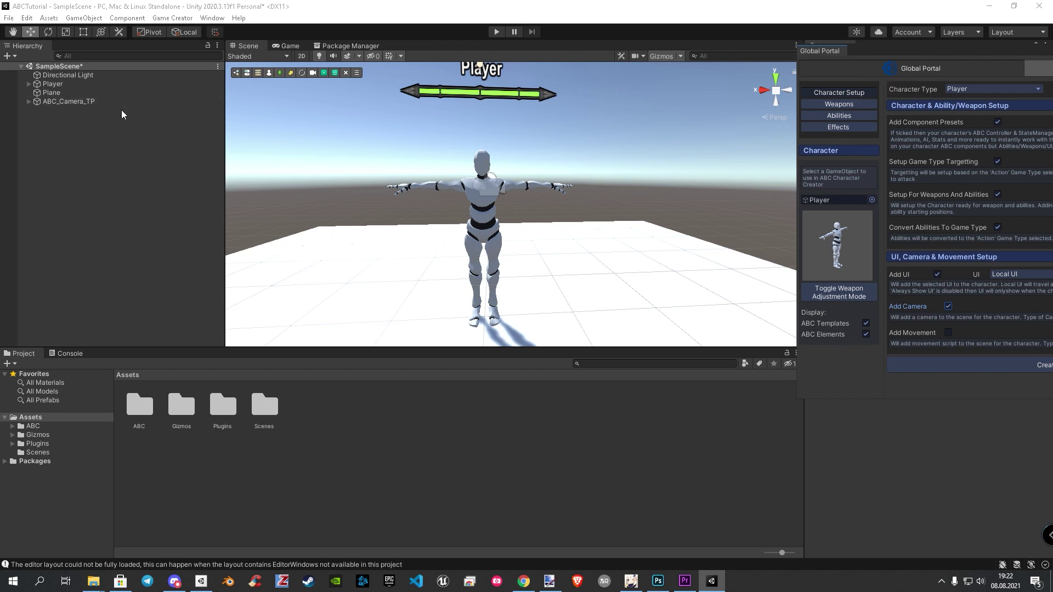
left_click(491, 33)
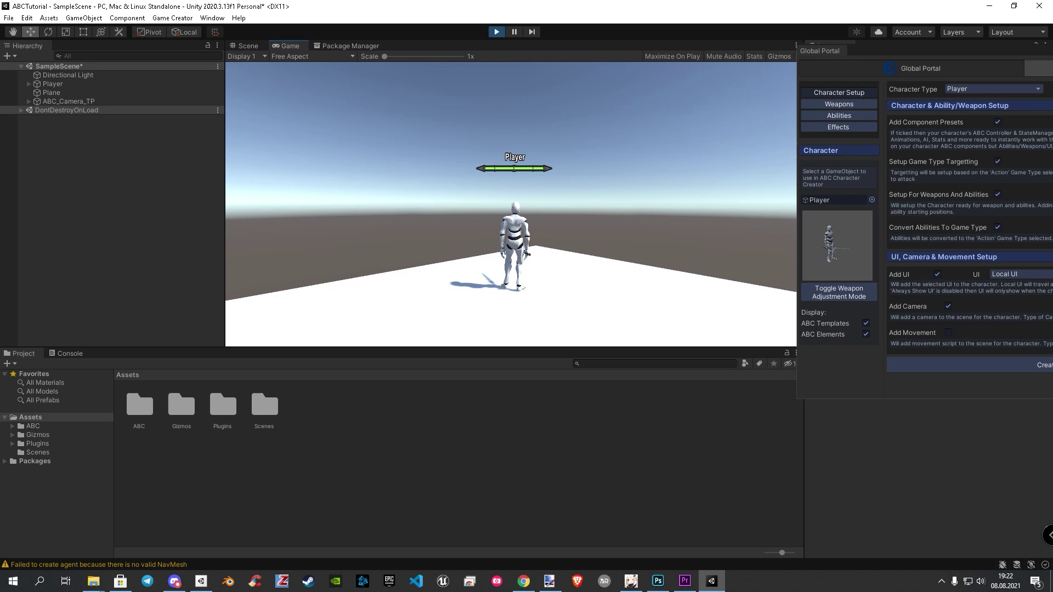
key("w")
left_click(510, 204)
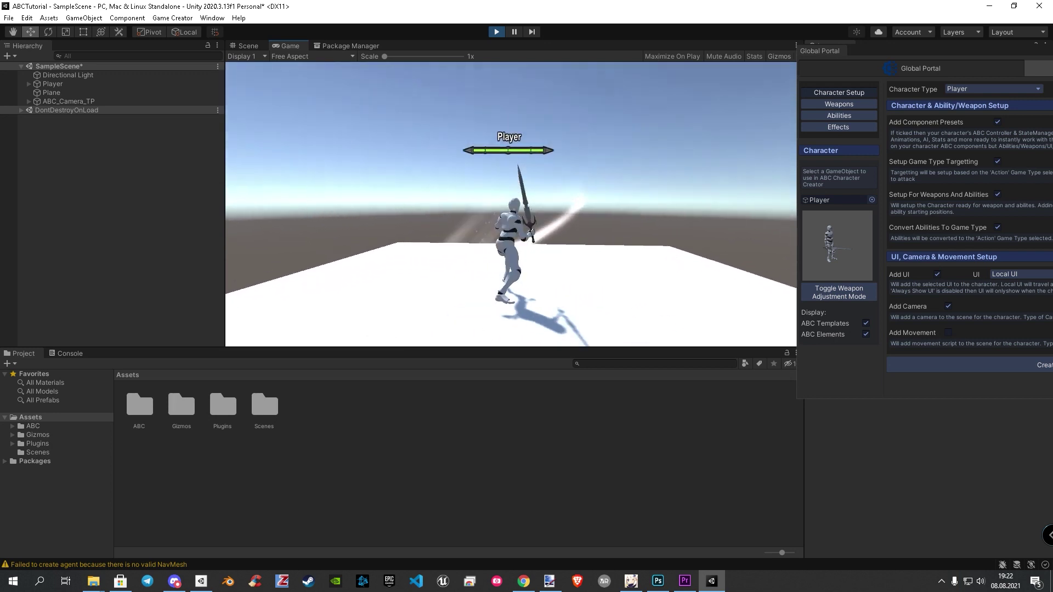
key("1")
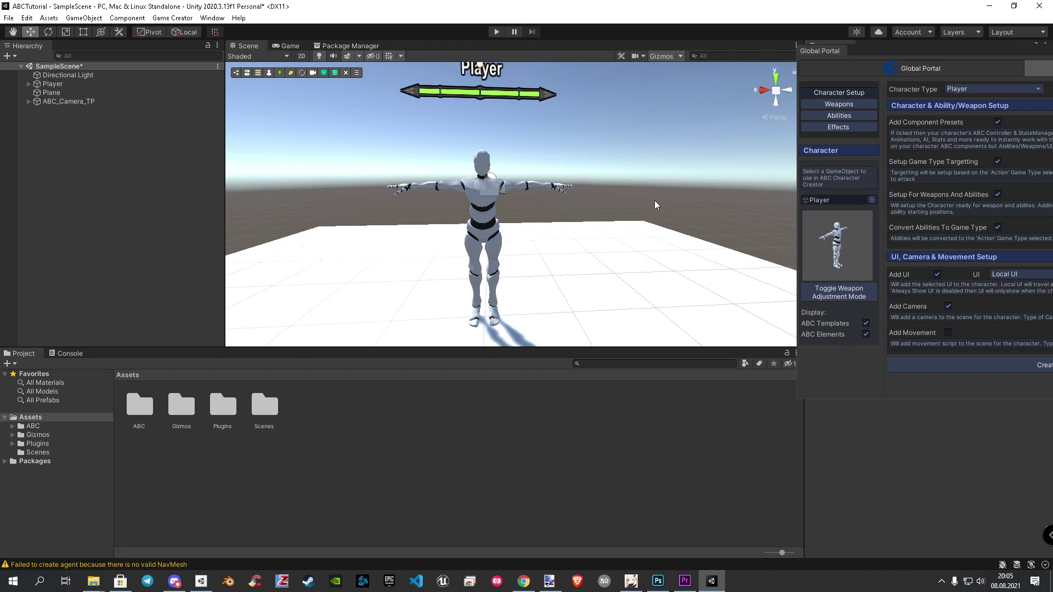
Select Player and scroll its Inspector down to the ABC_Controller component.
left_click_drag(925, 48, 468, 131)
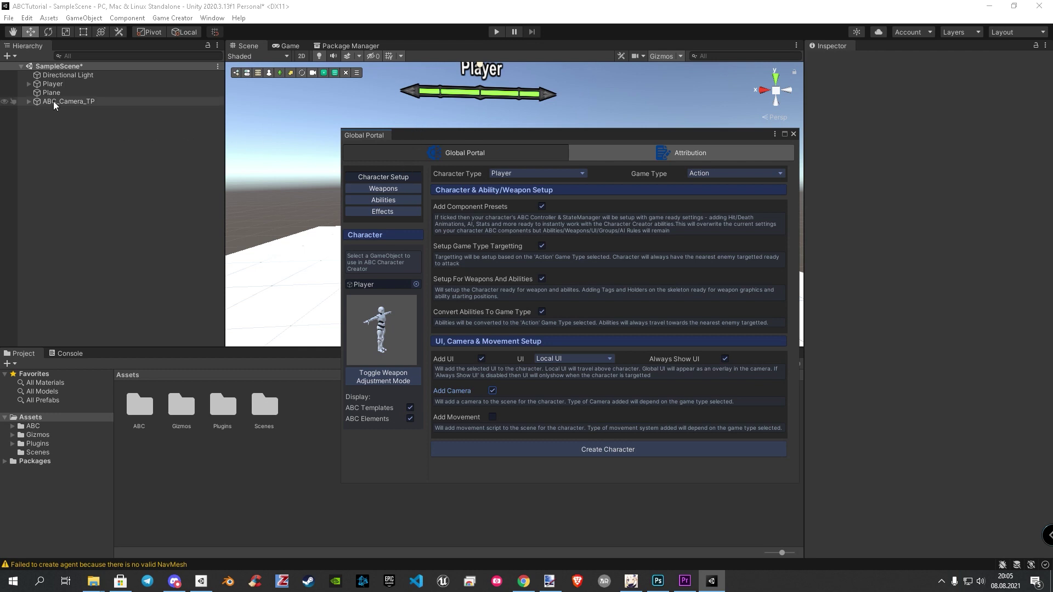
left_click(50, 85)
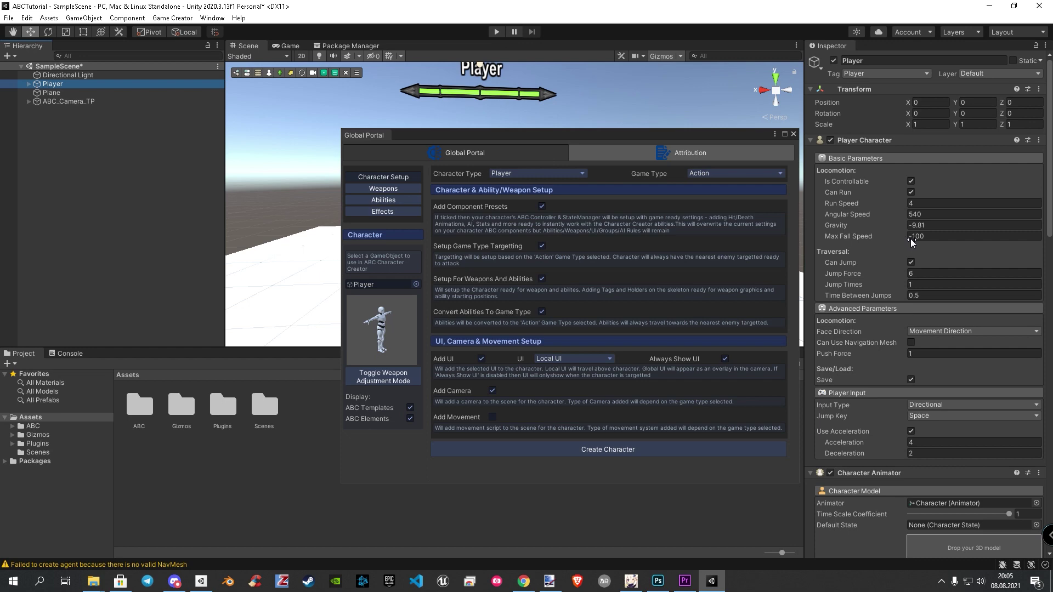
scroll(910, 239, "down", 15)
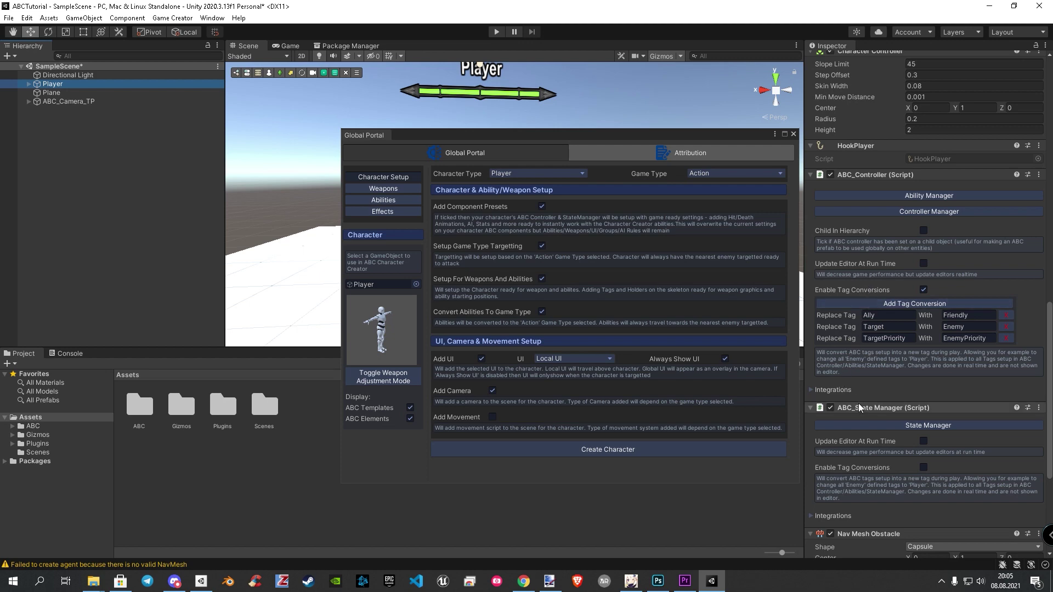
scroll(858, 403, "down", 5)
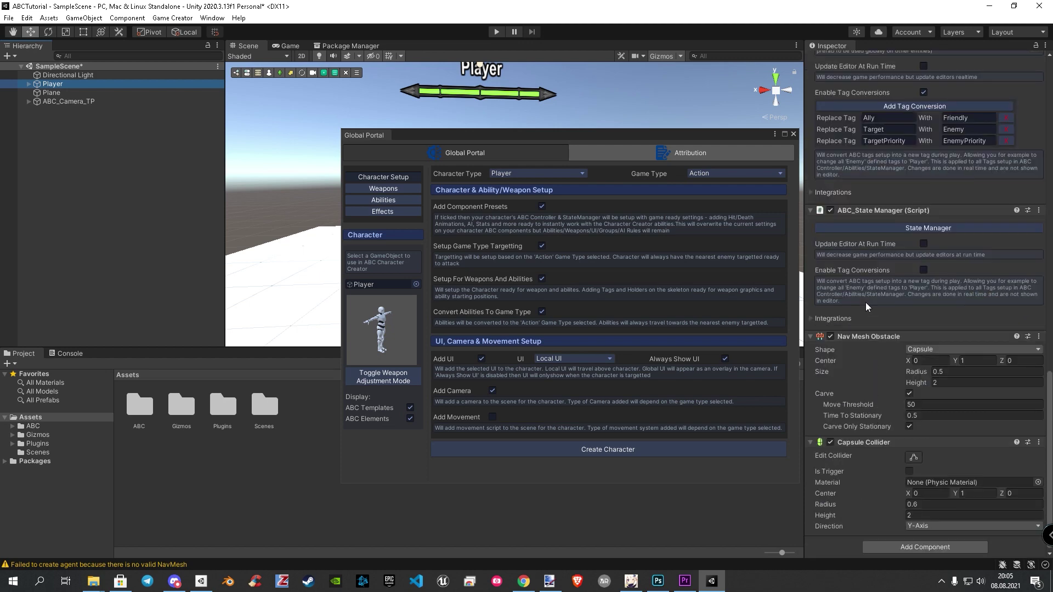
scroll(864, 301, "up", 3)
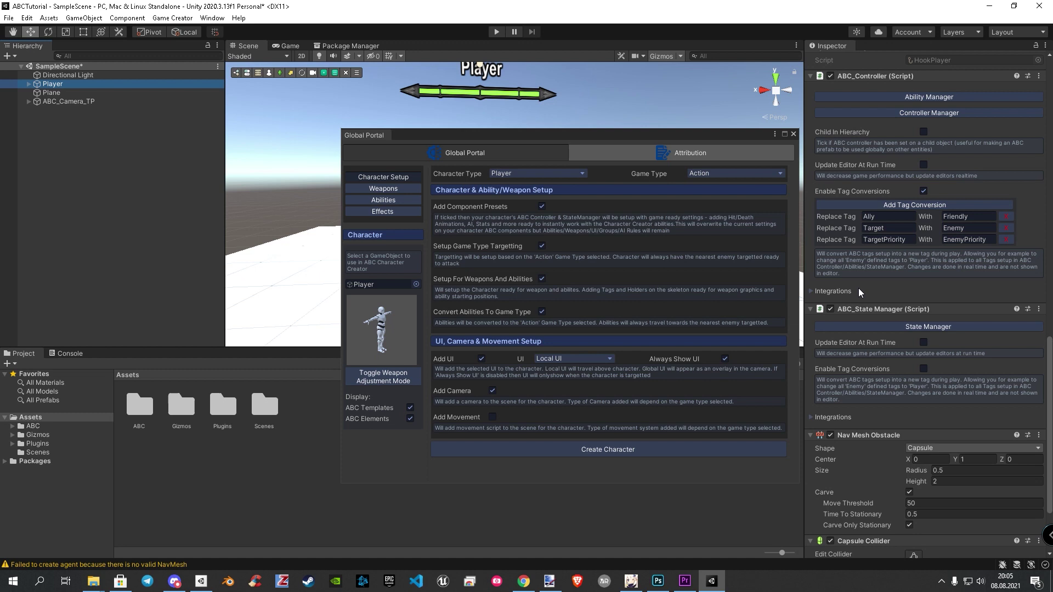
Under ABC_Controller Integrations, enable Game Creator and Game Creator Stats integration.
left_click(811, 290)
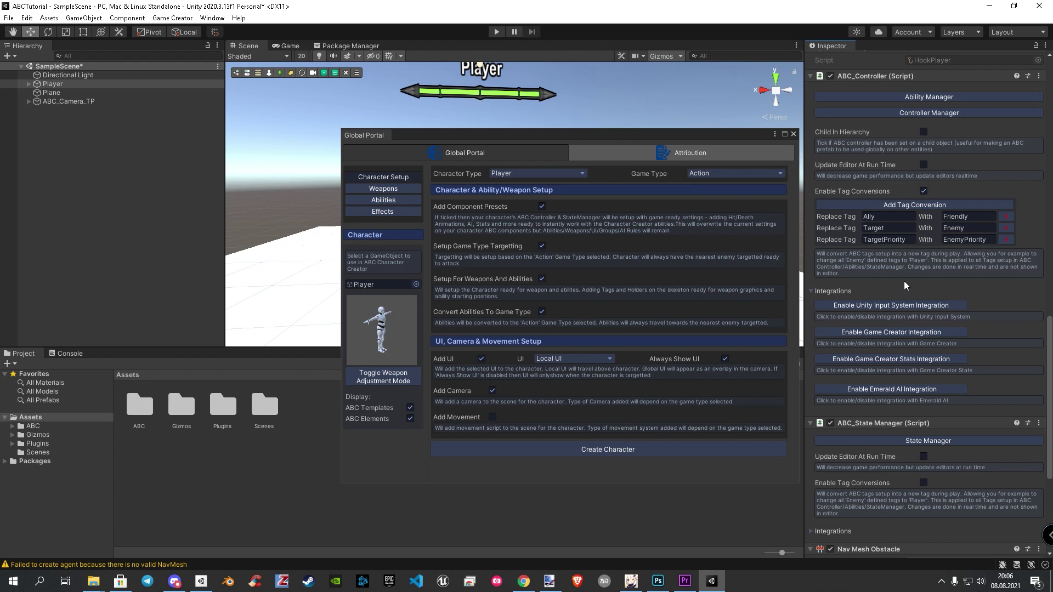
left_click(882, 331)
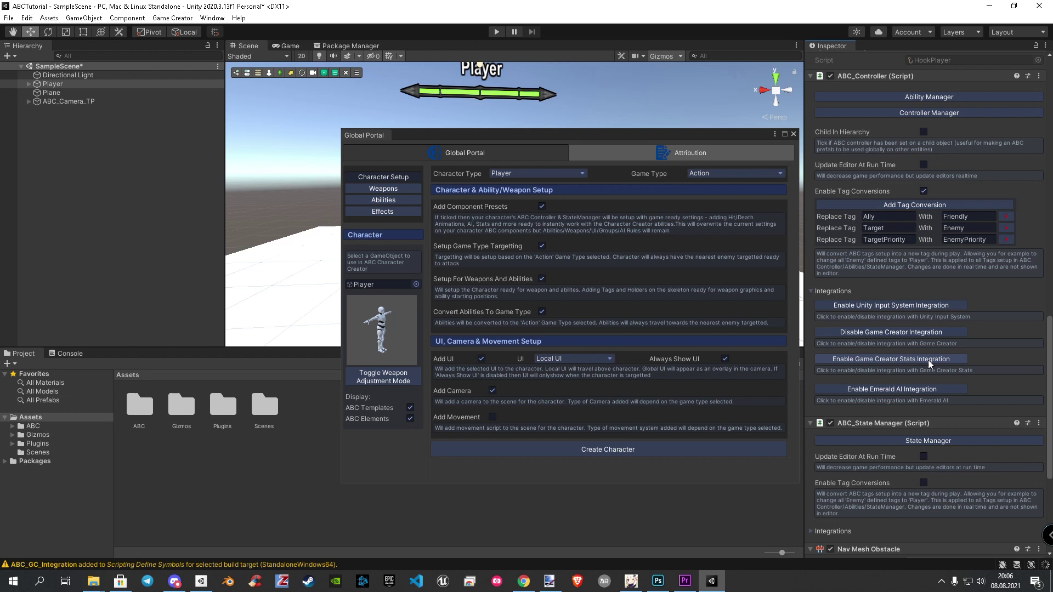
left_click(907, 360)
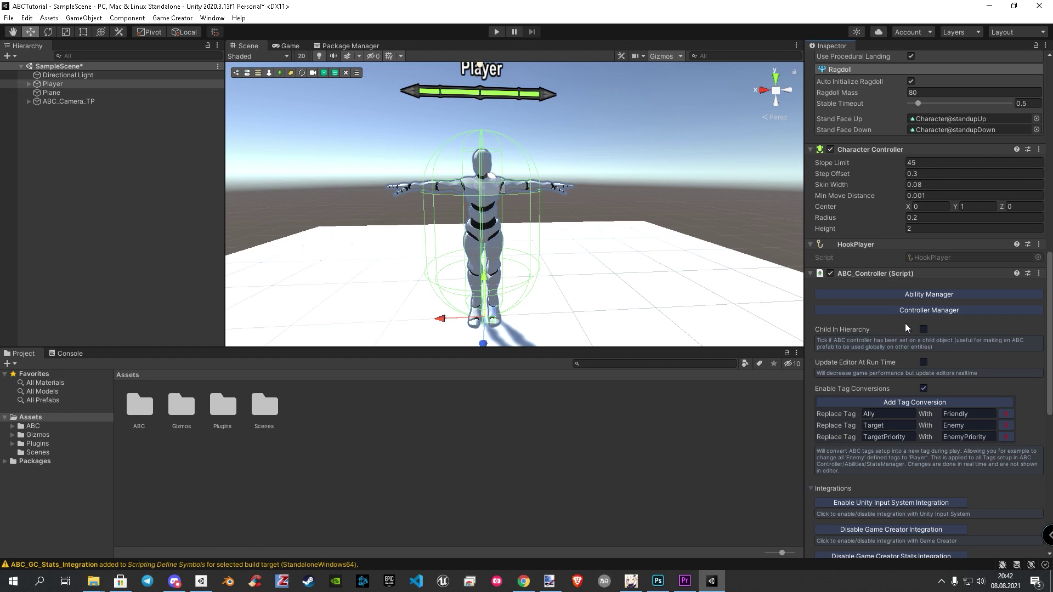
In the Controller Manager settings, set the Idle Toggle Key to E.
left_click(922, 311)
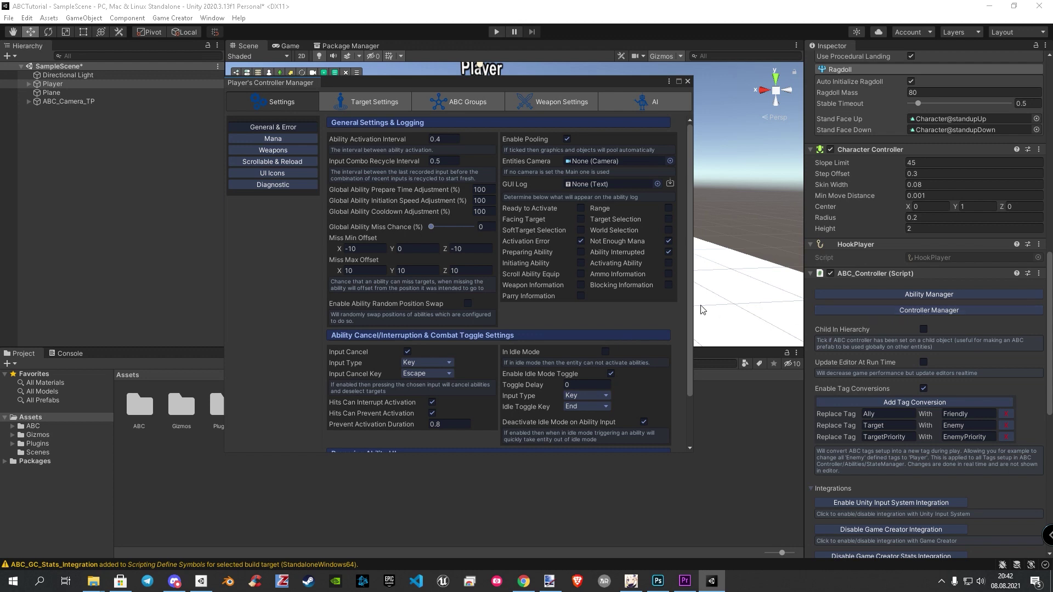
mouse_move(557, 297)
left_click(573, 407)
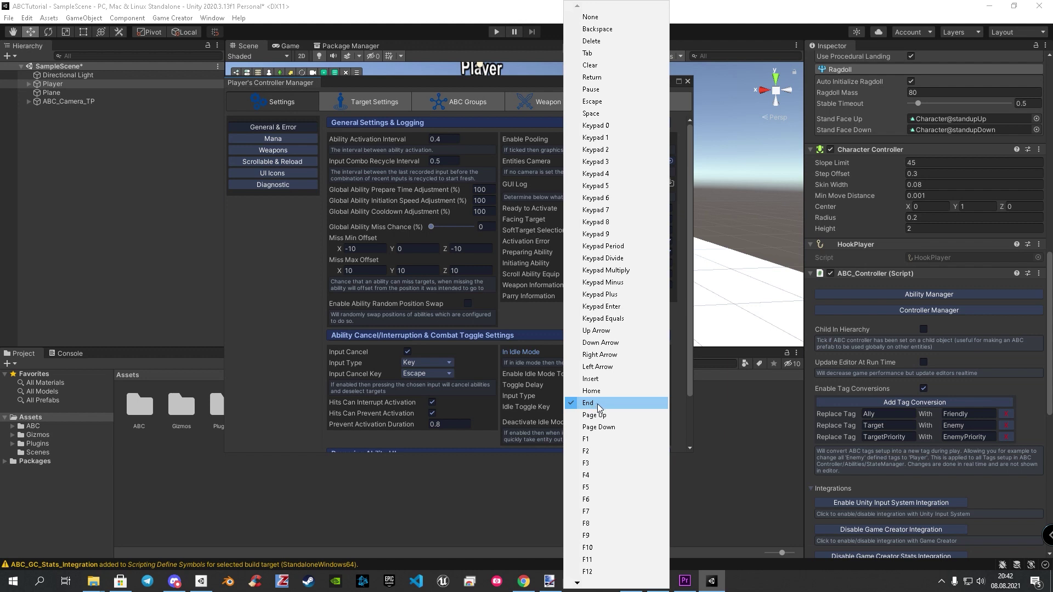
key("Down")
key("Down")
key("Down")
key("Down")
key("Down")
key("Down")
key("Down")
key("Down")
key("Down")
key("Down")
key("Down")
key("Down")
key("Down")
key("Down")
key("Down")
key("Down")
key("Down")
key("Down")
key("Down")
key("Down")
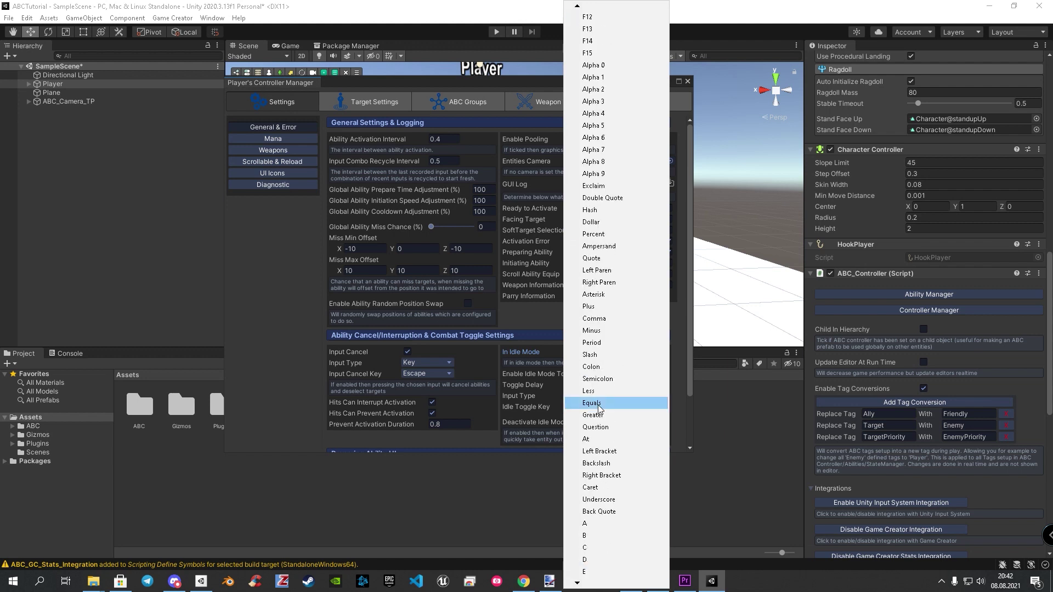
left_click(604, 573)
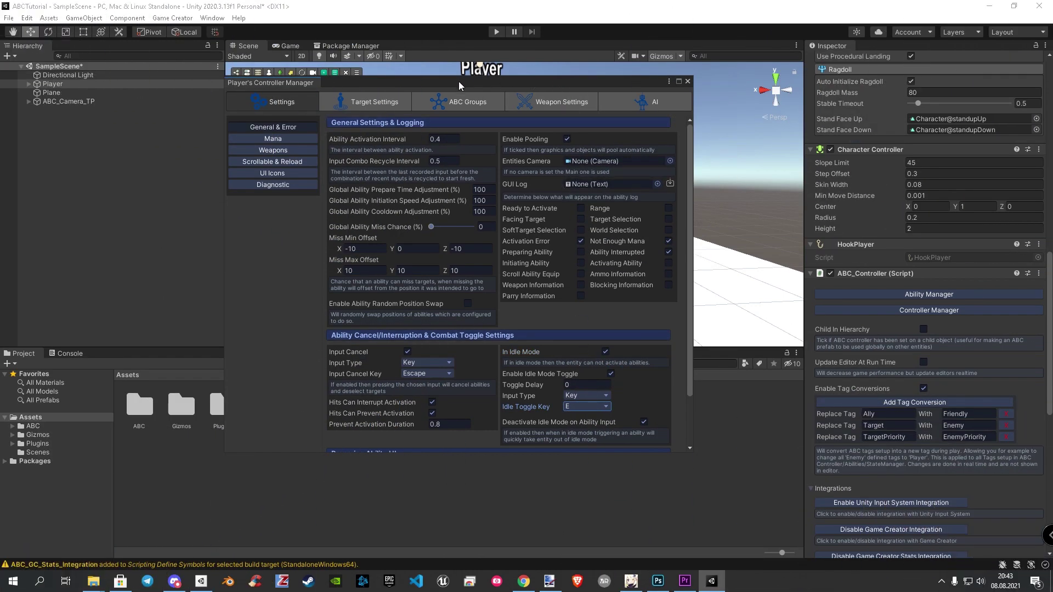
Play the scene, run the Player with W, then draw and swing the sword.
left_click_drag(438, 81, 1015, 78)
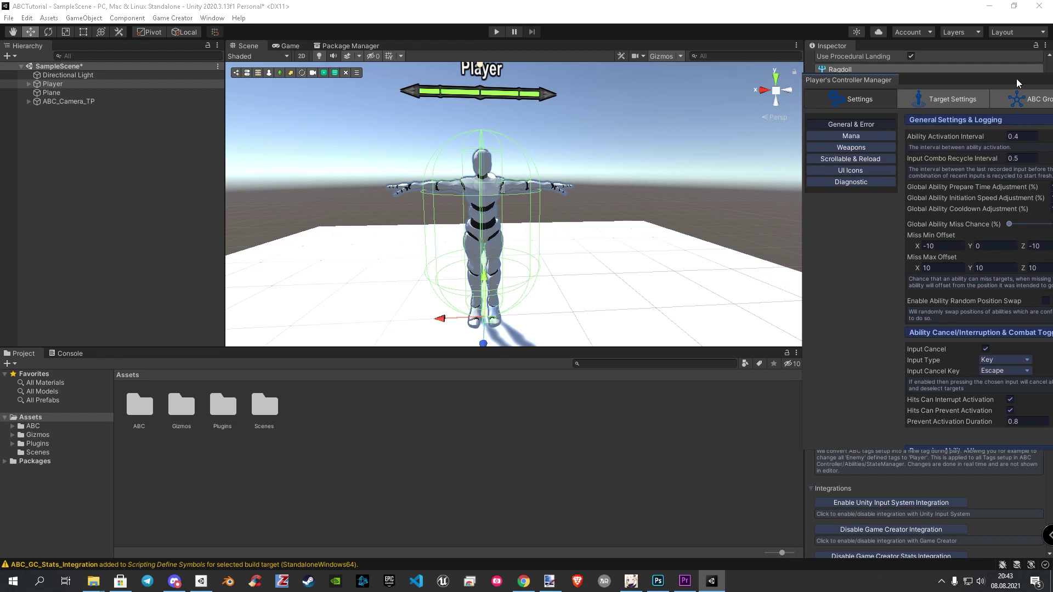
left_click(497, 32)
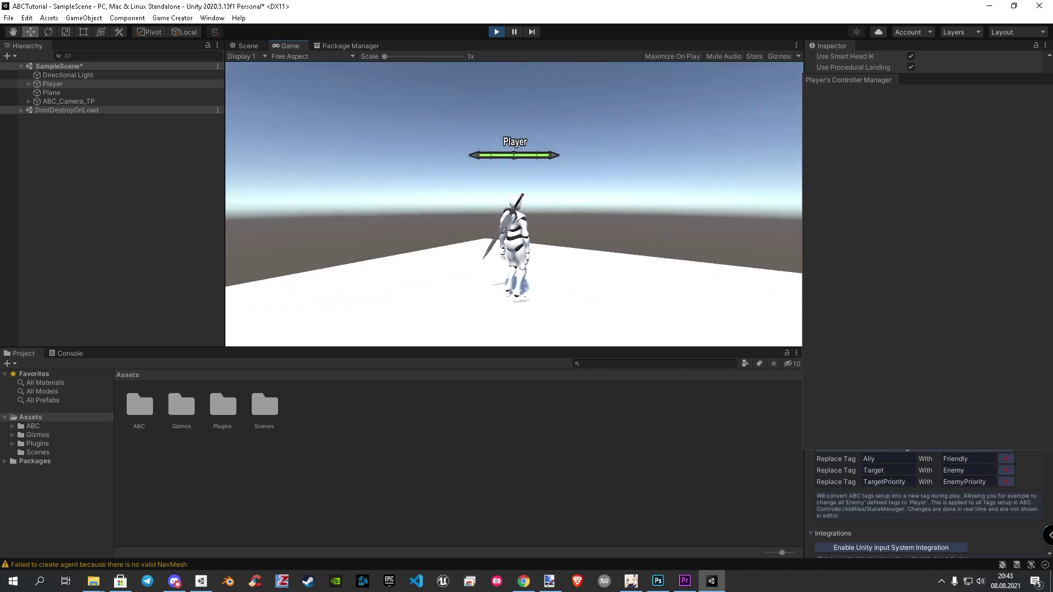
key("w")
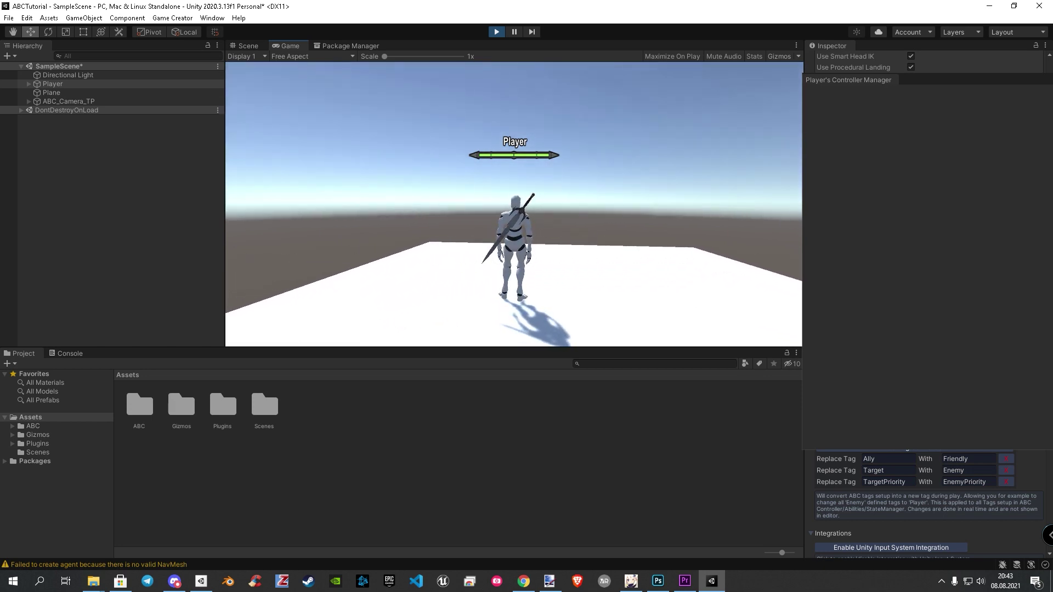
key("1")
key("1")
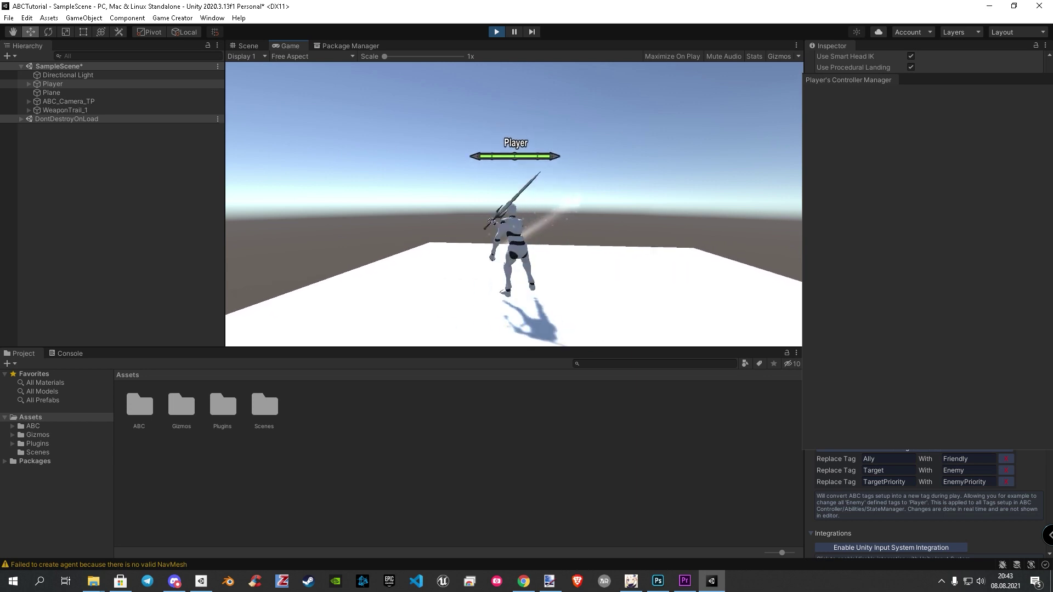
key("1")
key("1")
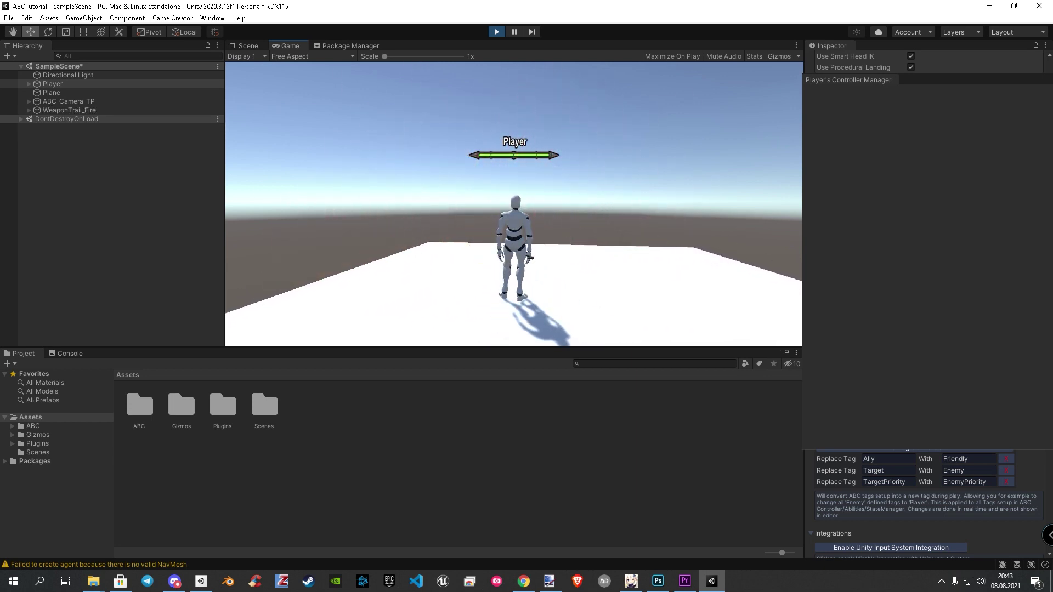
Trigger one more sword attack in play mode.
key("1")
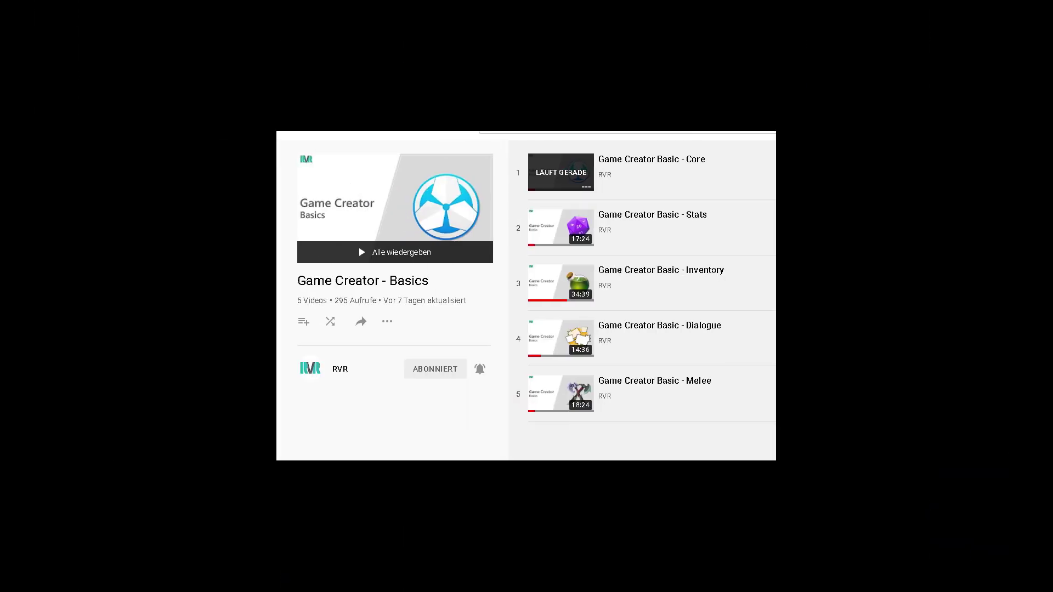